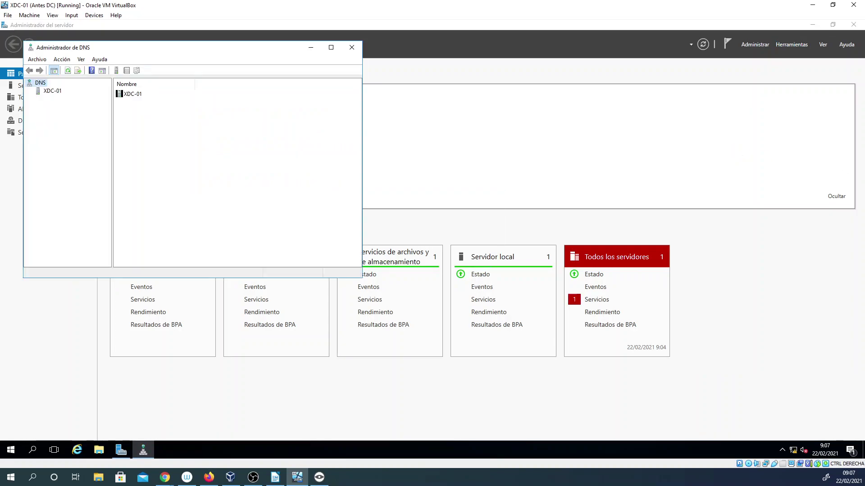
Maximize the DNS Manager window and widen the console tree slightly
{"action": "left_click", "coordinate": [120, 54]}
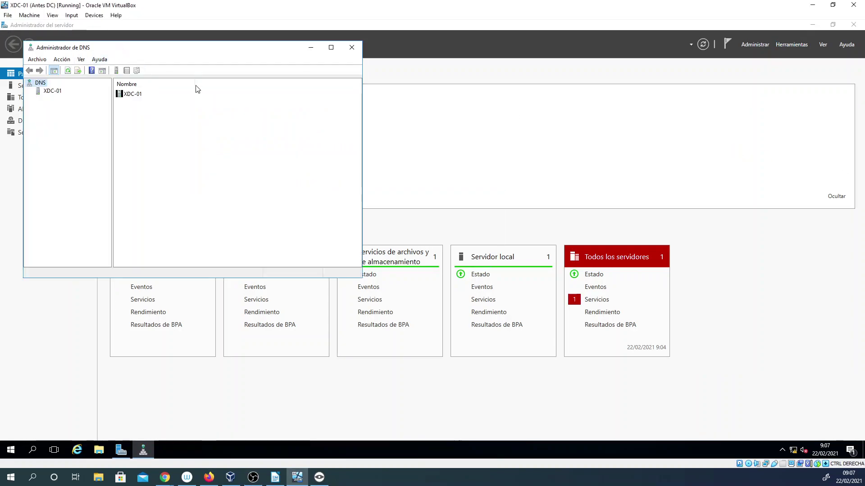
{"action": "left_click", "coordinate": [336, 51]}
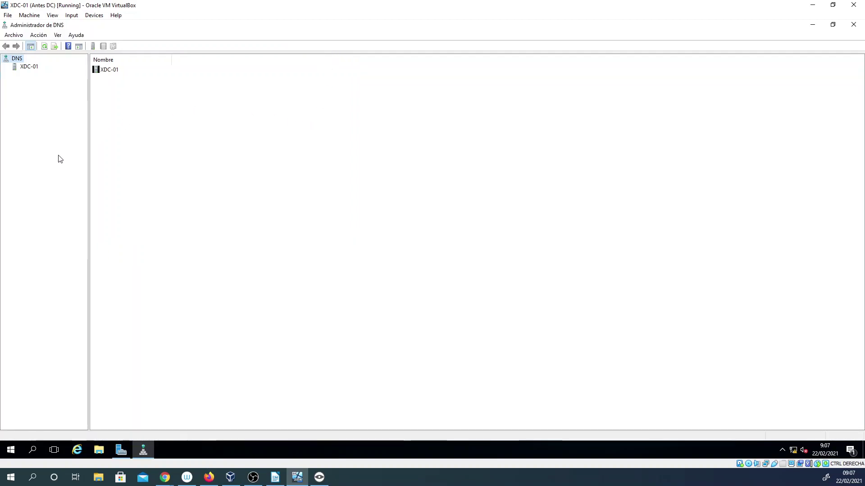
{"action": "left_click_drag", "start_coordinate": [89, 162], "coordinate": [100, 162]}
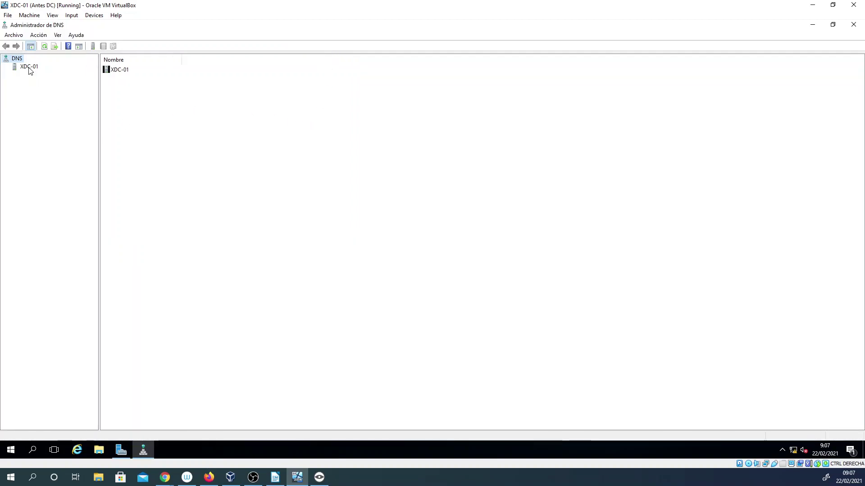
Expand server XDC-01 and its forward lookup zones, and display the records of the xilgaro.local zone
{"action": "left_click", "coordinate": [29, 67]}
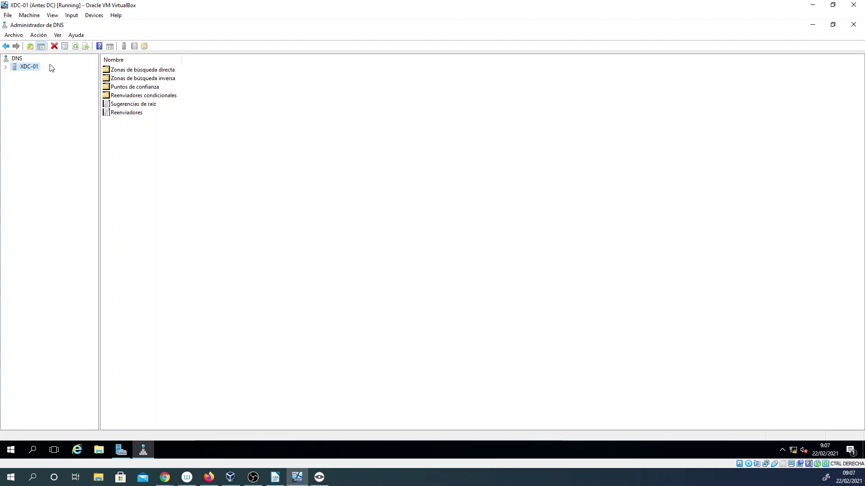
{"action": "left_click", "coordinate": [5, 67]}
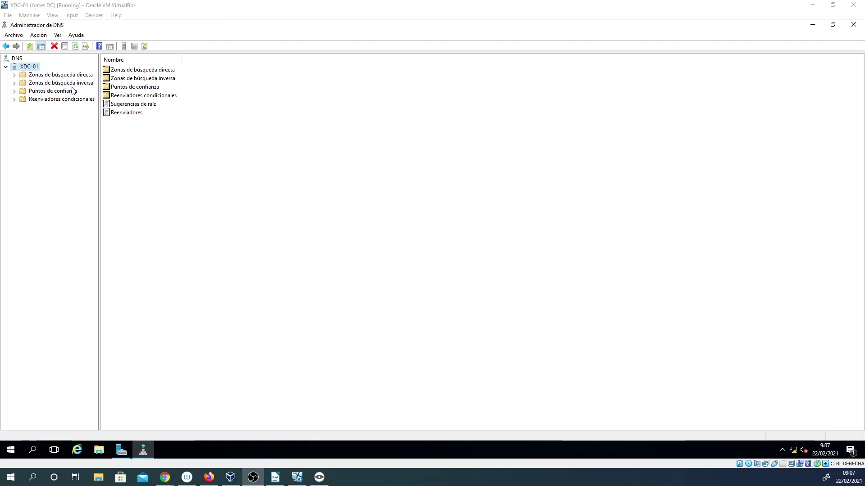
{"action": "double_click", "coordinate": [17, 75]}
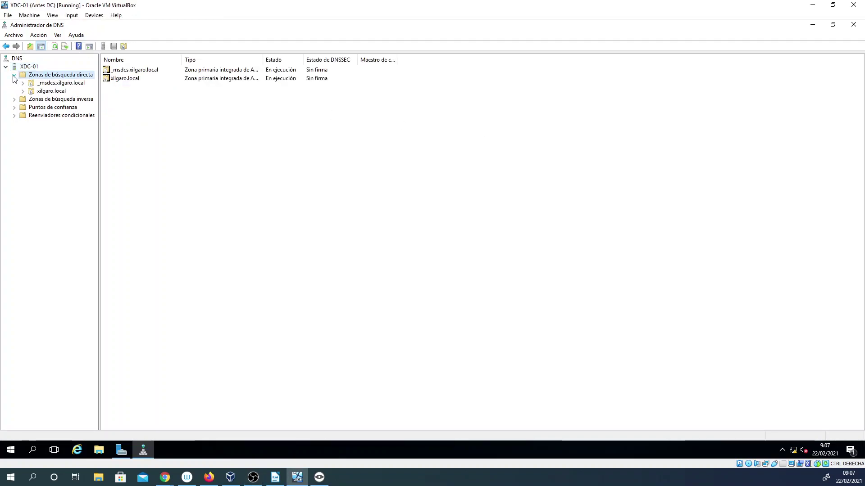
{"action": "left_click", "coordinate": [47, 91]}
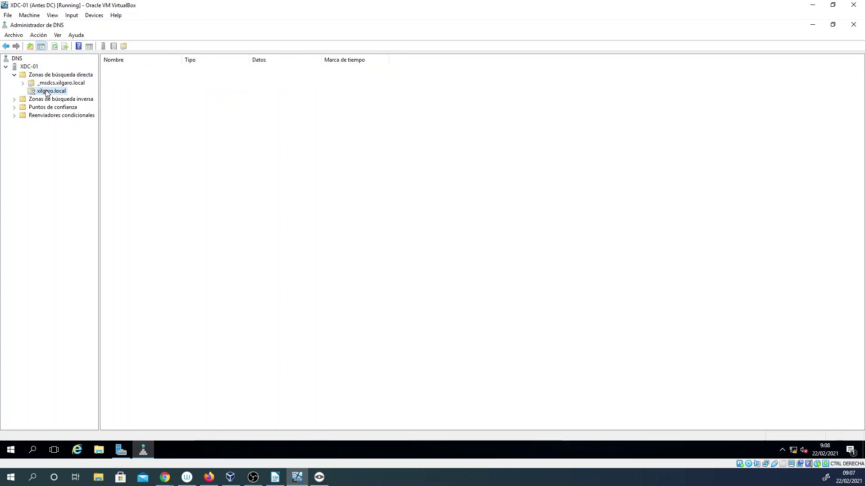
{"action": "left_click", "coordinate": [22, 91]}
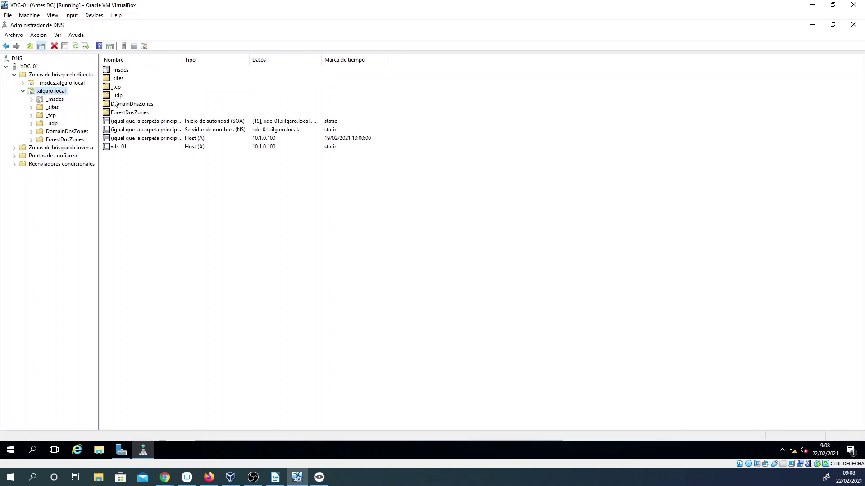
{"action": "left_click", "coordinate": [146, 182]}
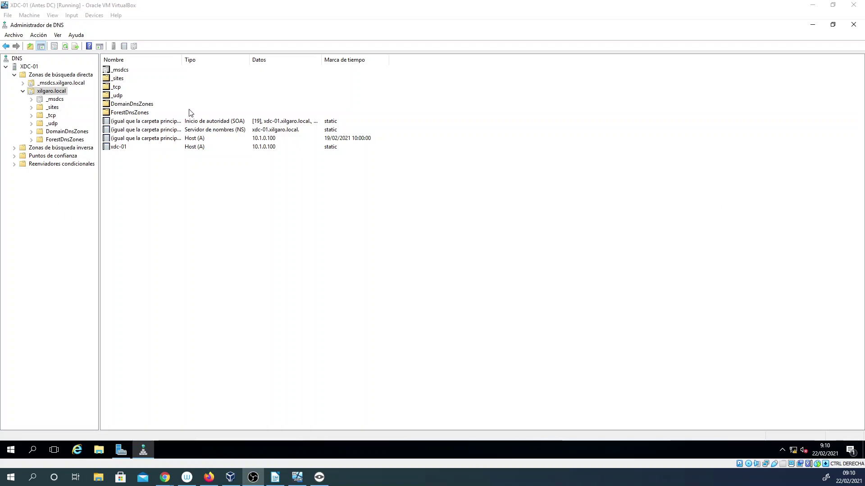
Review the general properties of the xilgaro.local zone and close them without changes
{"action": "left_click", "coordinate": [43, 92]}
{"action": "right_click", "coordinate": [44, 94]}
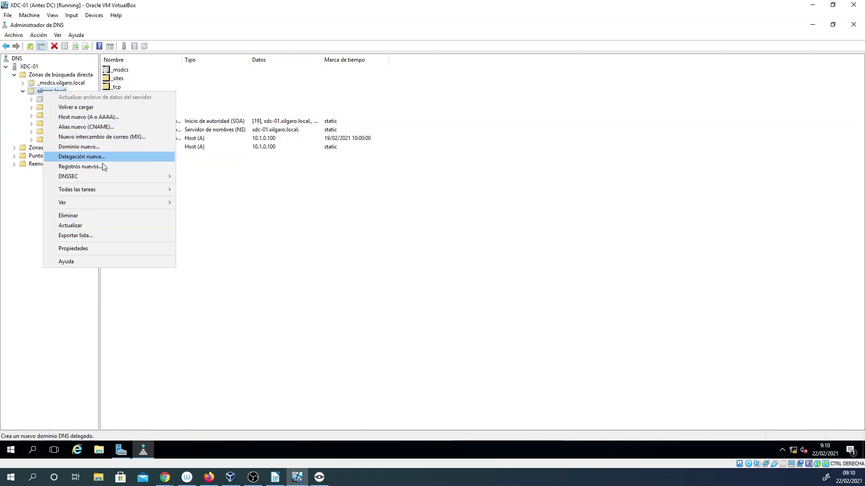
{"action": "left_click", "coordinate": [91, 249]}
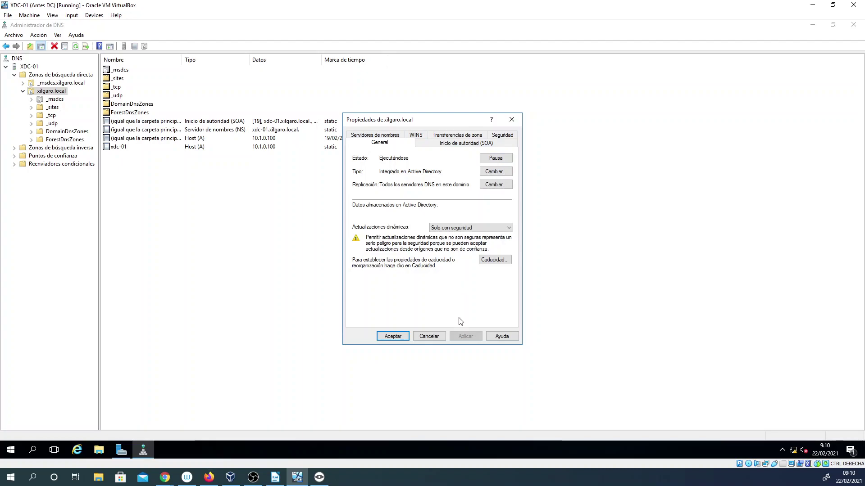
{"action": "left_click", "coordinate": [430, 338]}
Examine the interfaces and forwarders in the properties of the XDC-01 DNS server
{"action": "left_click", "coordinate": [30, 67]}
{"action": "right_click", "coordinate": [30, 67]}
{"action": "left_click", "coordinate": [82, 214]}
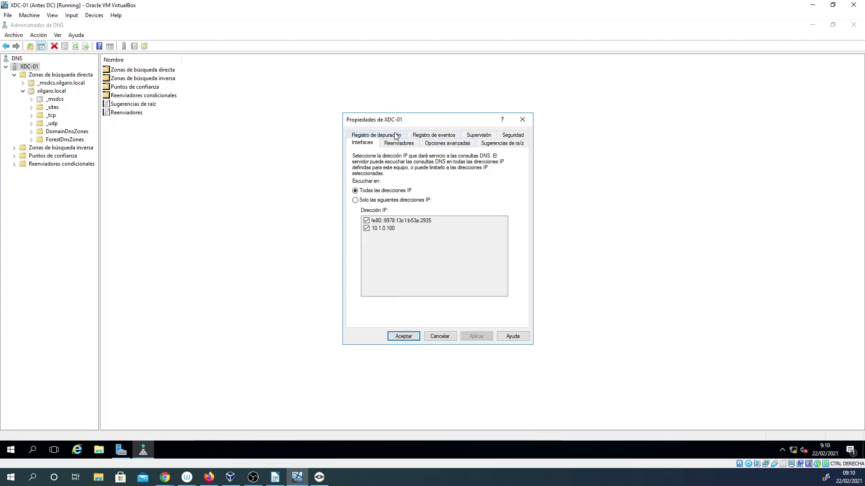
{"action": "left_click", "coordinate": [407, 144]}
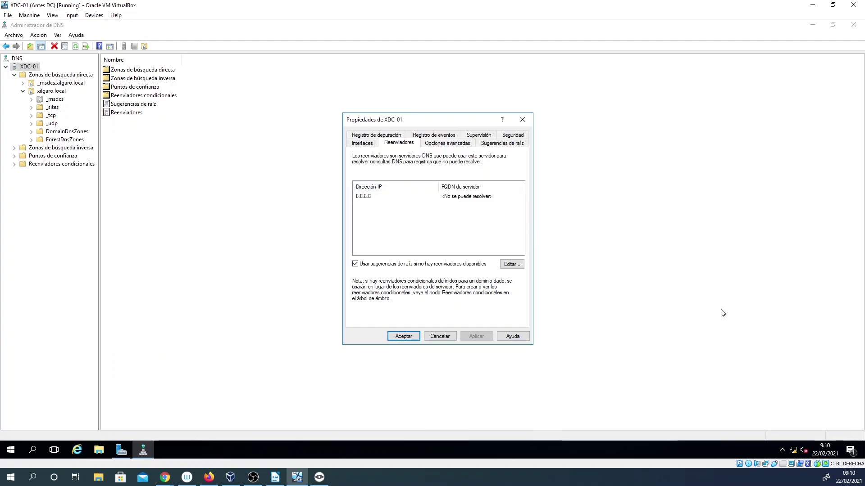
{"action": "key", "text": "alt+Tab"}
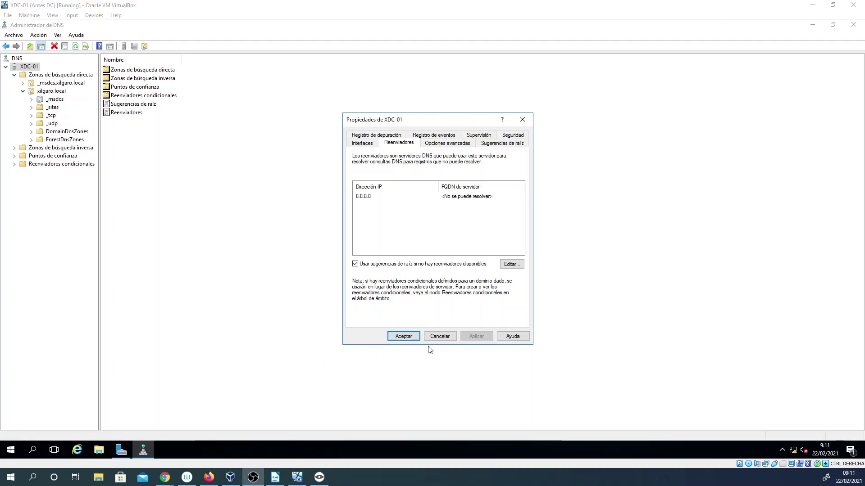
Open a Command Prompt on the server and test name resolution with nslookup xdc-01
{"action": "left_click", "coordinate": [15, 454]}
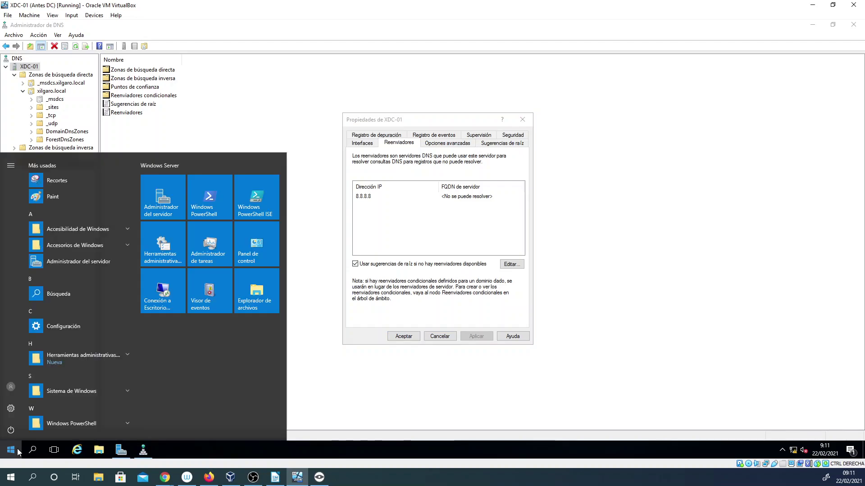
{"action": "type", "text": "cmd"}
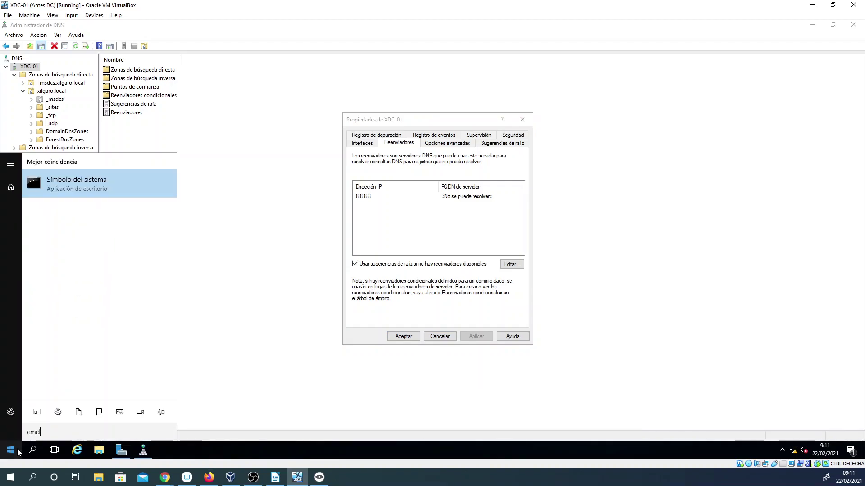
{"action": "key", "text": "Return"}
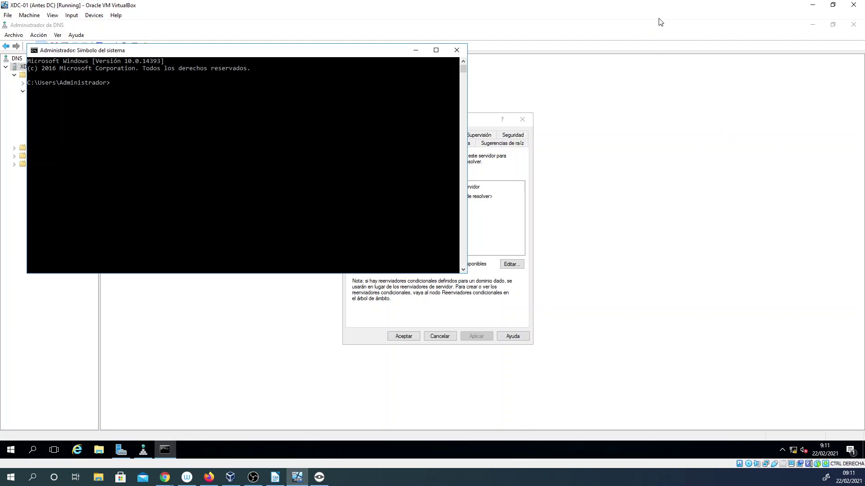
{"action": "key", "text": "alt+Tab"}
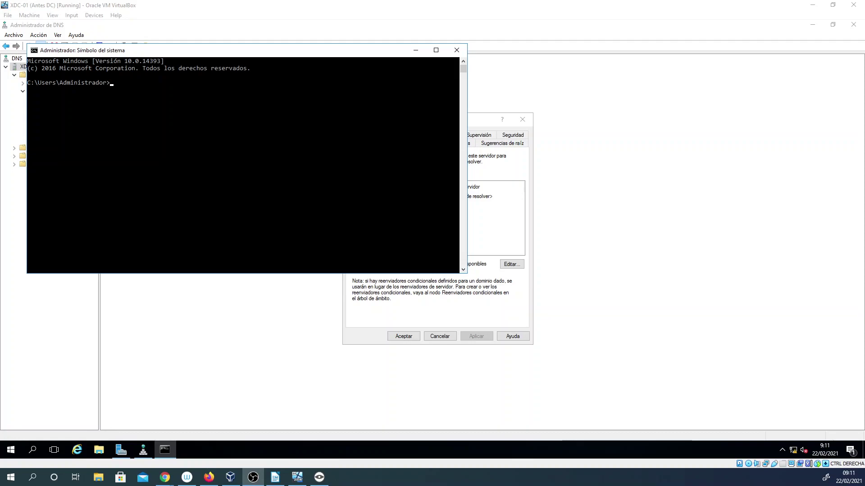
{"action": "key", "text": "alt+Tab"}
{"action": "type", "text": "ns"}
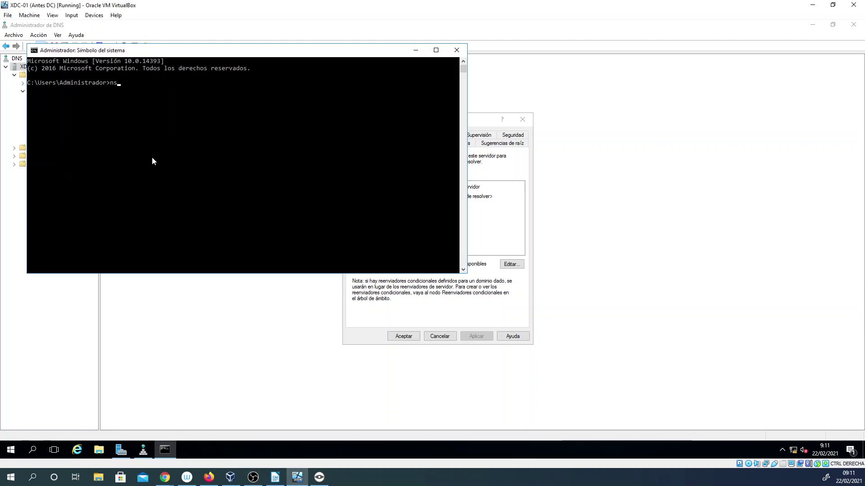
{"action": "type", "text": "lookup xdc-01"}
{"action": "key", "text": "Return"}
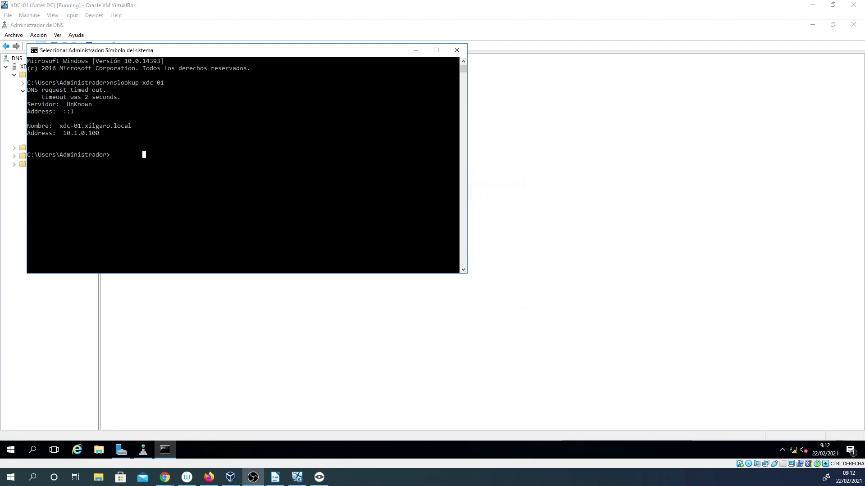
Test reverse resolution of the server's address with nslookup 10.1.0.100
{"action": "left_click", "coordinate": [223, 176]}
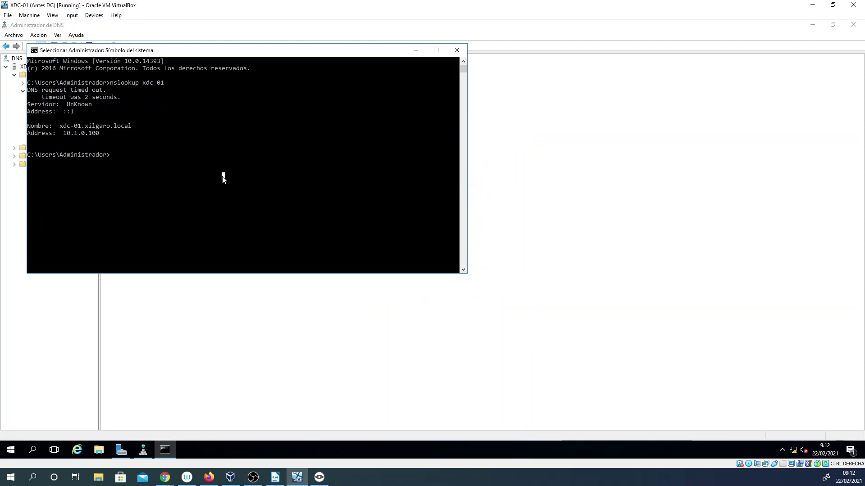
{"action": "key", "text": "Up"}
{"action": "key", "text": "BackSpace"}
{"action": "key", "text": "BackSpace"}
{"action": "key", "text": "BackSpace"}
{"action": "key", "text": "BackSpace"}
{"action": "key", "text": "BackSpace"}
{"action": "key", "text": "BackSpace"}
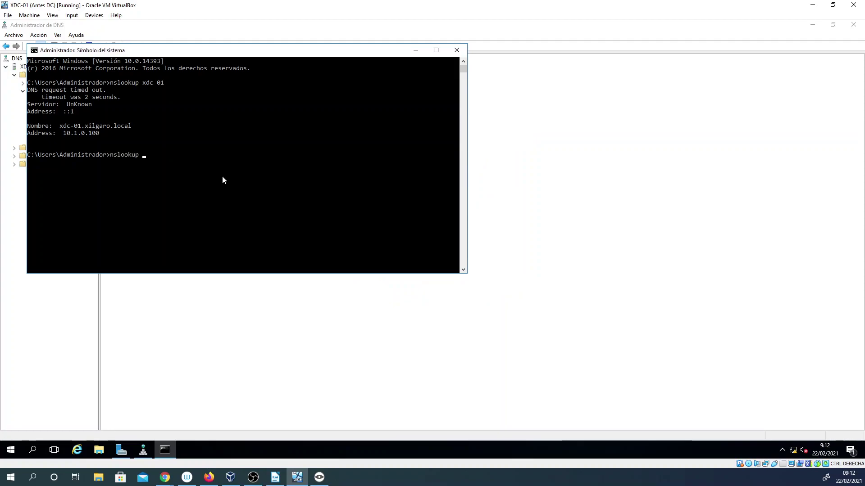
{"action": "type", "text": "10.1.0.100"}
{"action": "key", "text": "Return"}
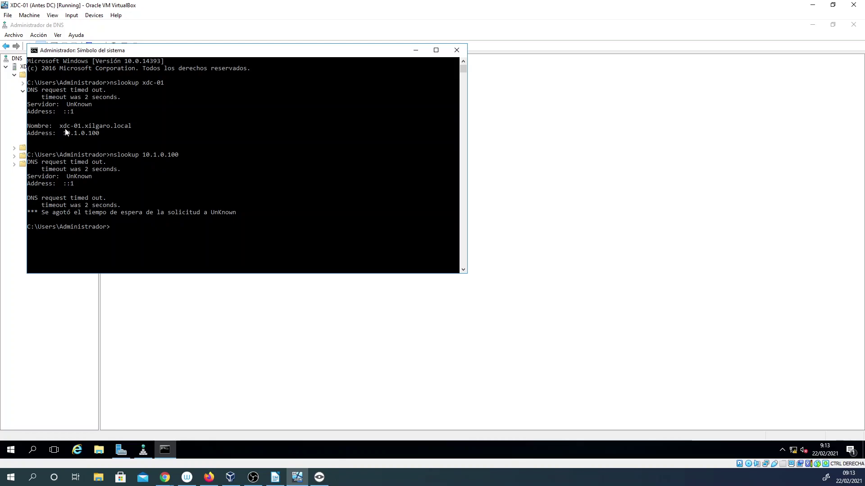
Switch to DNS Manager, check the reverse lookup zones, and return to the xilgaro.local records
{"action": "left_click", "coordinate": [230, 310]}
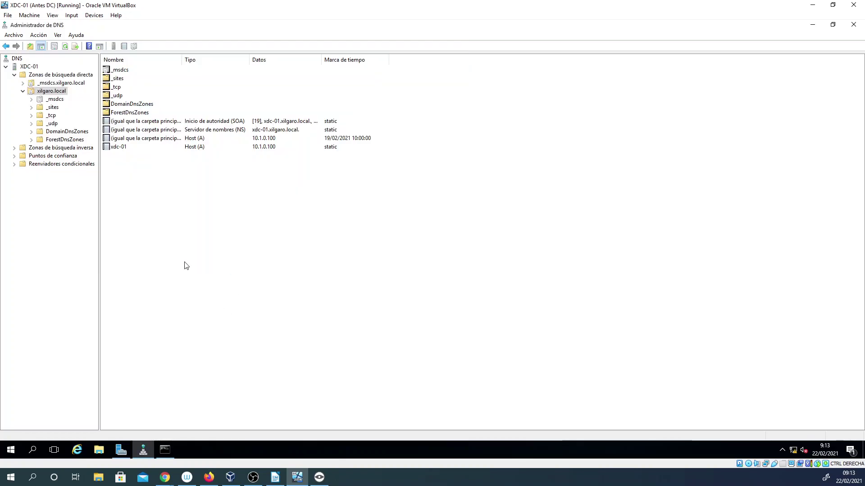
{"action": "left_click", "coordinate": [48, 150]}
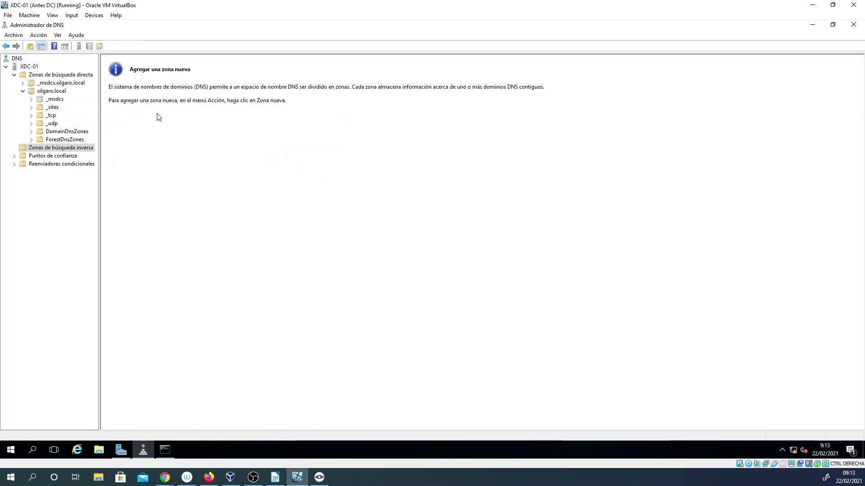
{"action": "left_click", "coordinate": [51, 92]}
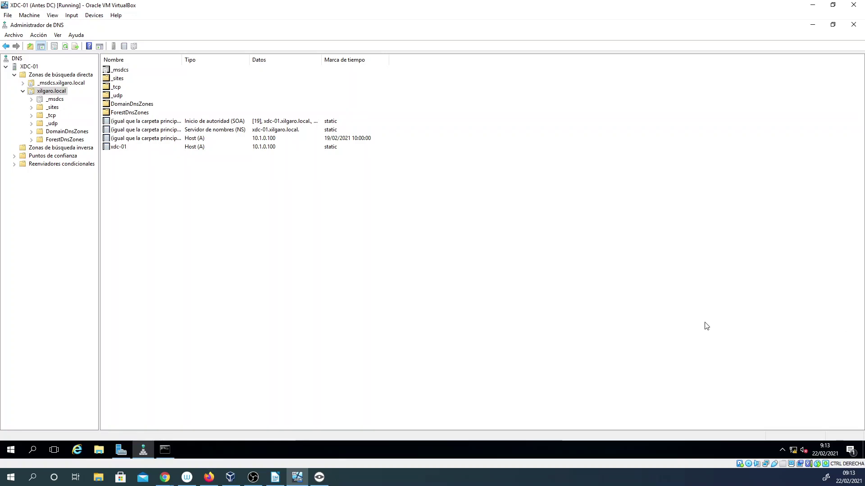
{"action": "left_click", "coordinate": [161, 451]}
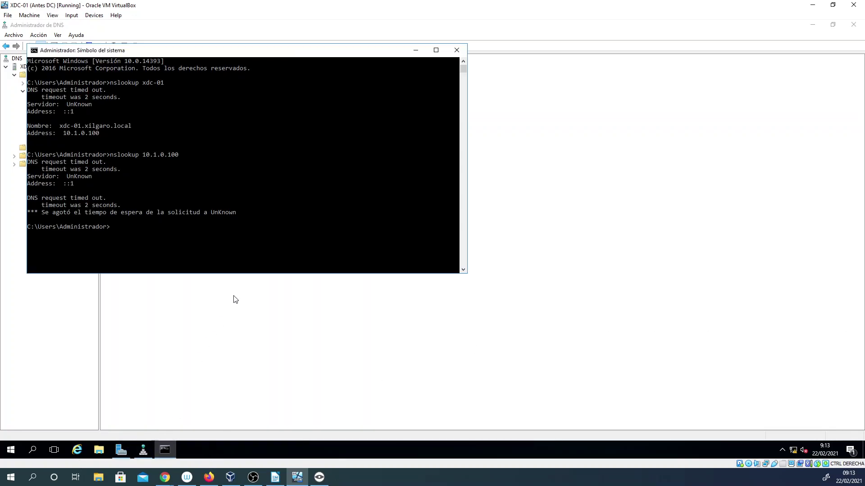
{"action": "key", "text": "Up"}
{"action": "key", "text": "BackSpace"}
{"action": "key", "text": "BackSpace"}
{"action": "key", "text": "BackSpace"}
{"action": "key", "text": "BackSpace"}
{"action": "key", "text": "BackSpace"}
{"action": "key", "text": "BackSpace"}
{"action": "key", "text": "BackSpace"}
{"action": "key", "text": "BackSpace"}
{"action": "key", "text": "BackSpace"}
{"action": "key", "text": "BackSpace"}
{"action": "type", "text": "www.google.es"}
{"action": "key", "text": "Return"}
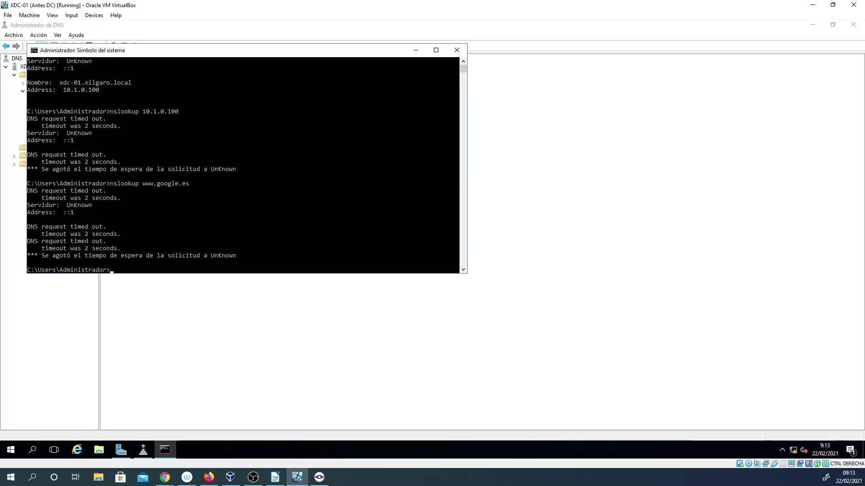
Switch to DNS Manager and start a new host (A or AAAA) record named cliente-01 in the xilgaro.local zone
{"action": "left_click", "coordinate": [238, 316]}
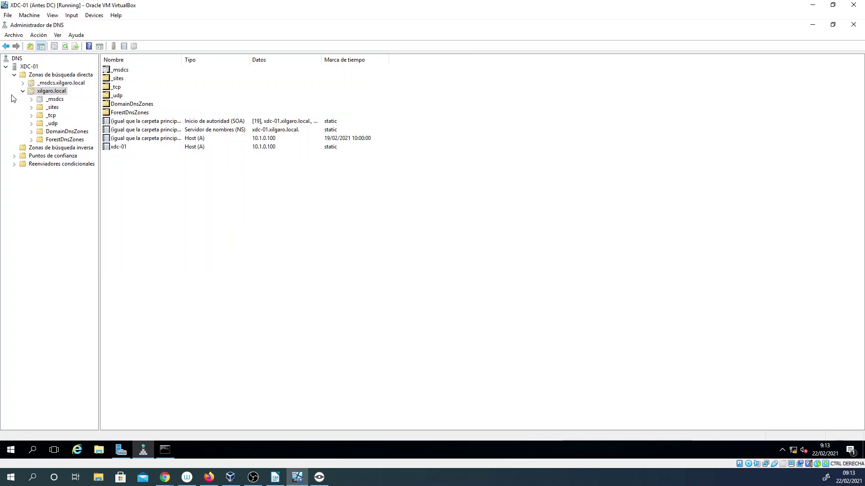
{"action": "right_click", "coordinate": [144, 176]}
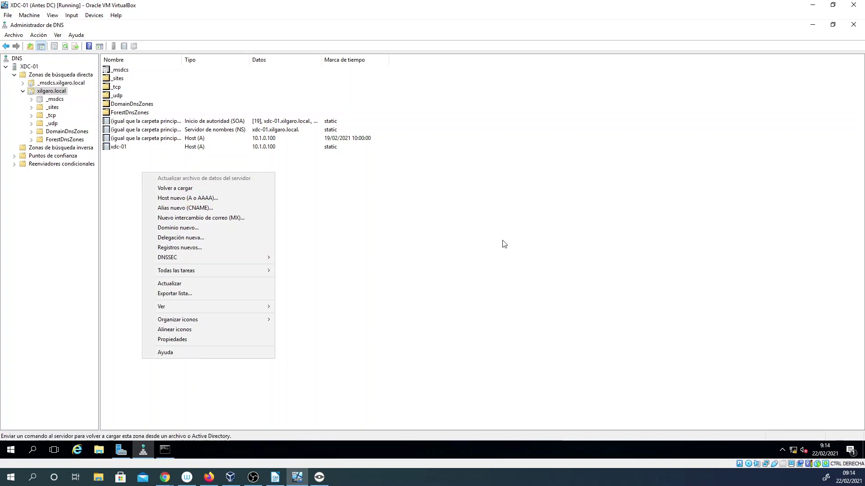
{"action": "left_click", "coordinate": [423, 243]}
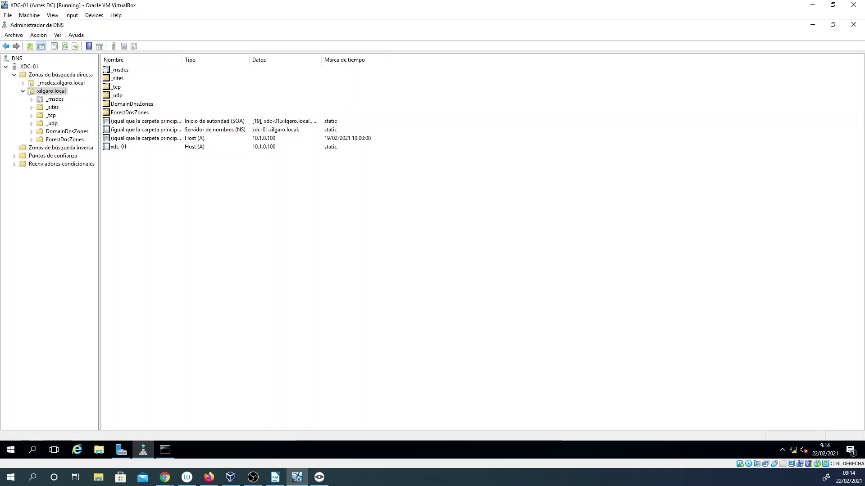
{"action": "right_click", "coordinate": [238, 236]}
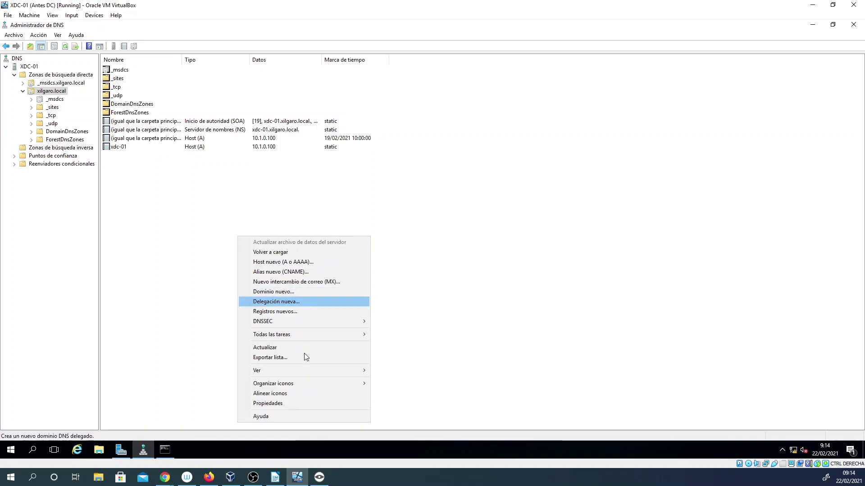
{"action": "left_click", "coordinate": [130, 216]}
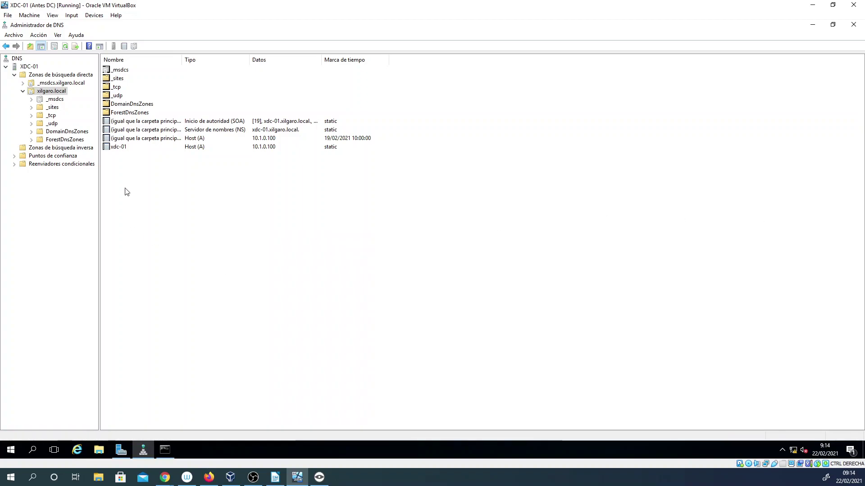
{"action": "right_click", "coordinate": [170, 183]}
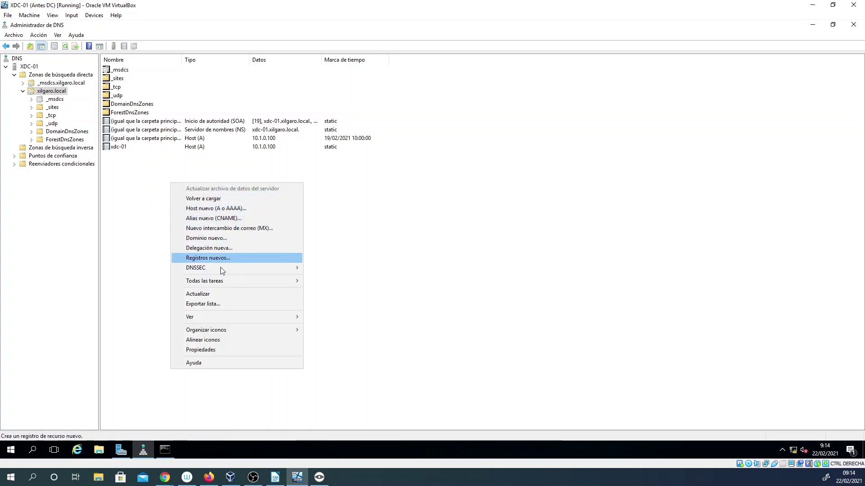
{"action": "left_click", "coordinate": [227, 208]}
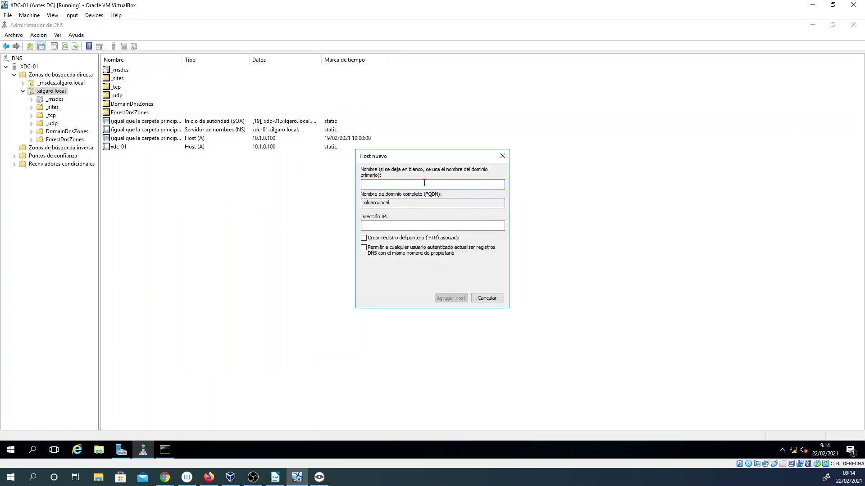
{"action": "type", "text": "clien"}
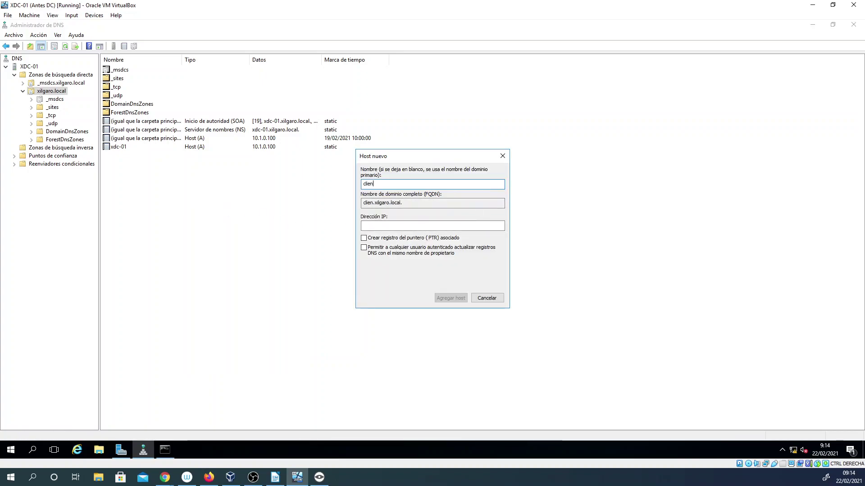
{"action": "type", "text": "te-01"}
{"action": "key", "text": "alt+Tab"}
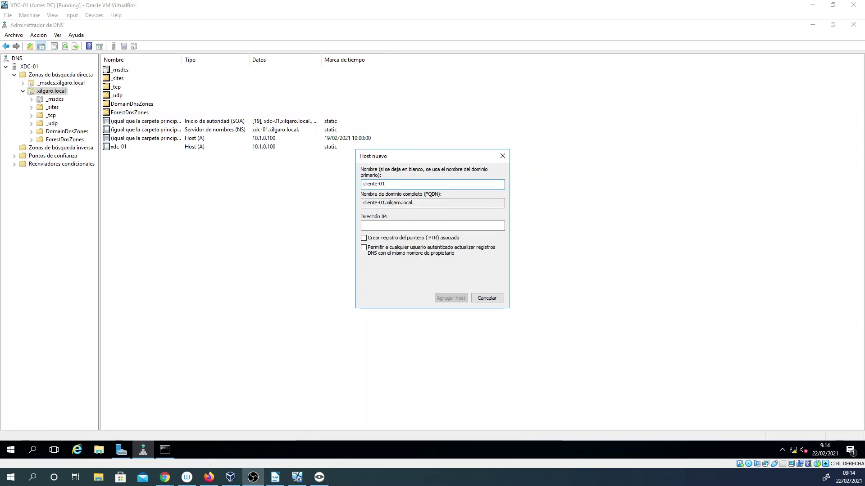
Give the cliente-01 host the IP address 10.1.0.20, add the record and close the new host dialog
{"action": "left_click", "coordinate": [398, 226]}
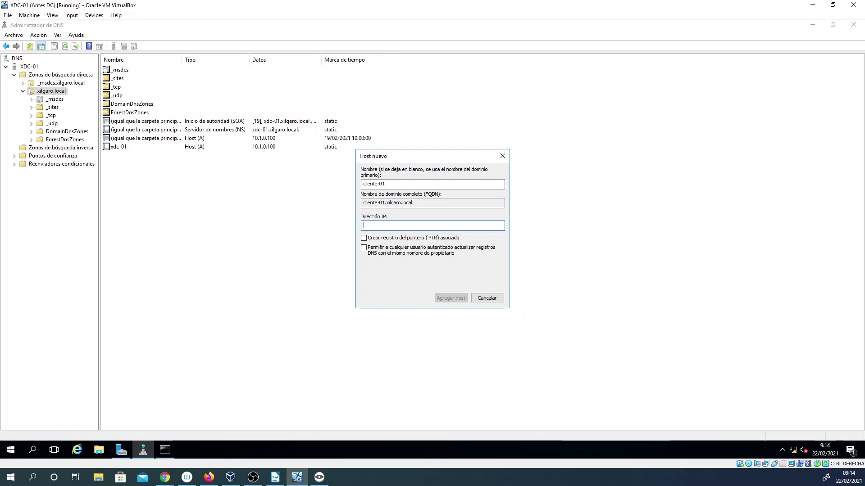
{"action": "type", "text": "10.1.0.20"}
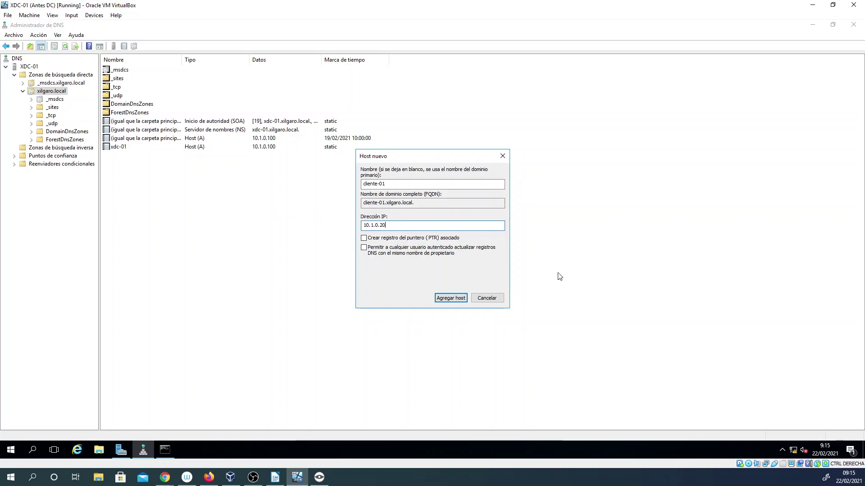
{"action": "left_click", "coordinate": [440, 299]}
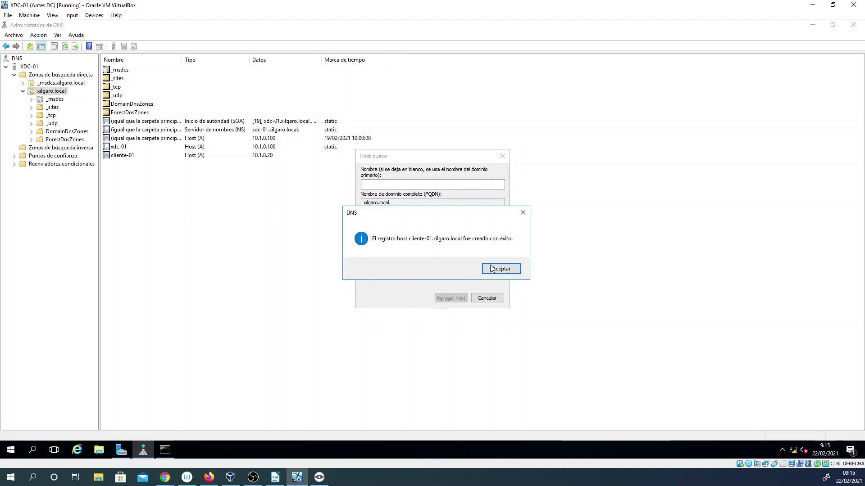
{"action": "left_click", "coordinate": [493, 271]}
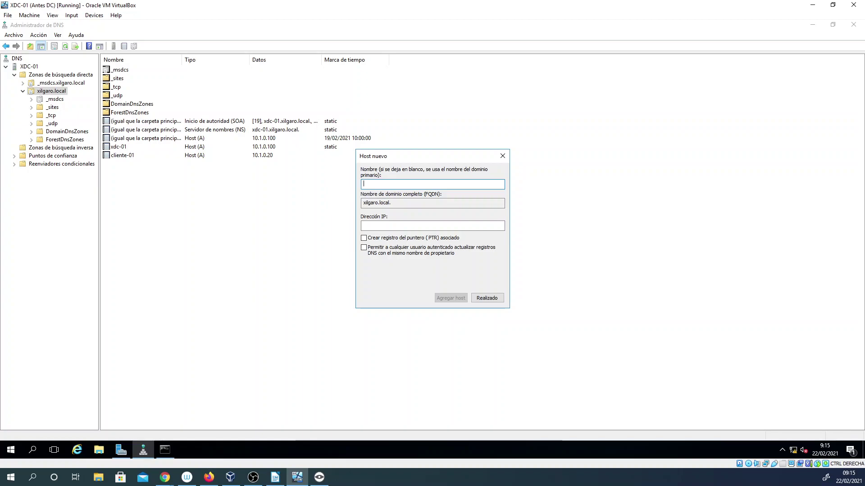
{"action": "key", "text": "Escape"}
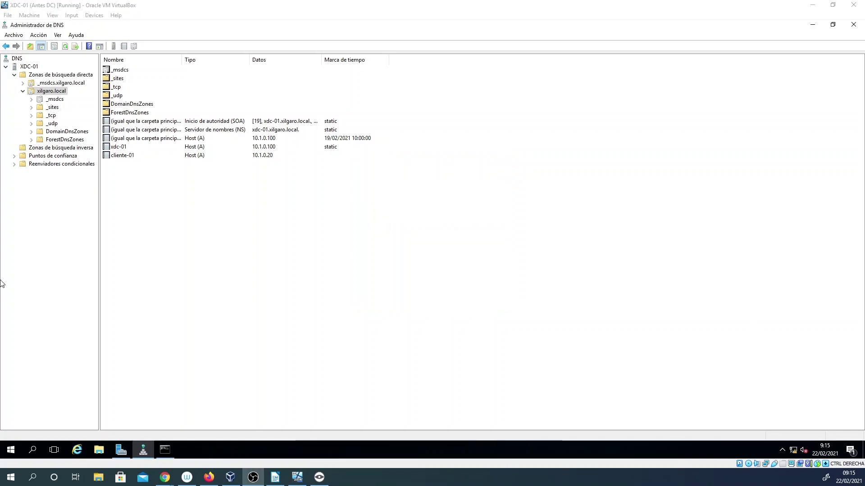
Switch to the Command Prompt and test resolution of the new host with nslookup cliente-01
{"action": "left_click", "coordinate": [166, 450]}
{"action": "key", "text": "Up"}
{"action": "key", "text": "Up"}
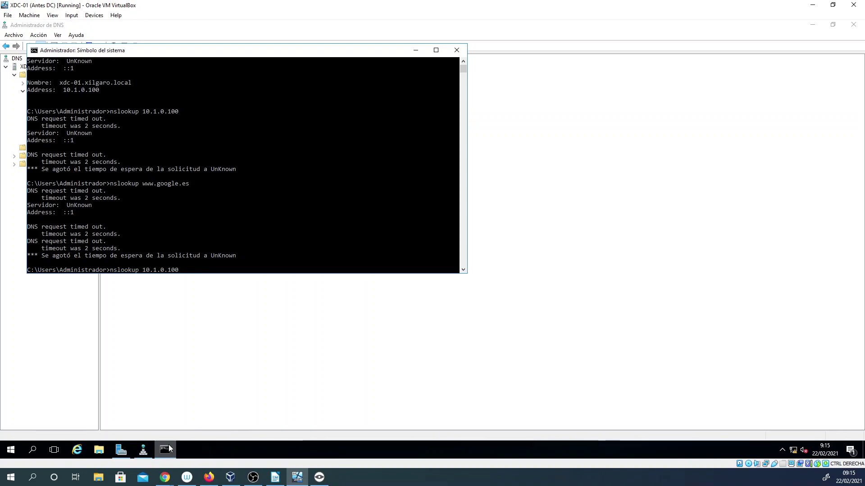
{"action": "key", "text": "BackSpace"}
{"action": "key", "text": "BackSpace"}
{"action": "key", "text": "BackSpace"}
{"action": "key", "text": "BackSpace"}
{"action": "key", "text": "BackSpace"}
{"action": "key", "text": "BackSpace"}
{"action": "key", "text": "BackSpace"}
{"action": "key", "text": "BackSpace"}
{"action": "key", "text": "BackSpace"}
{"action": "type", "text": "xdc-01"}
{"action": "key", "text": "BackSpace"}
{"action": "key", "text": "BackSpace"}
{"action": "key", "text": "BackSpace"}
{"action": "key", "text": "BackSpace"}
{"action": "key", "text": "BackSpace"}
{"action": "key", "text": "BackSpace"}
{"action": "type", "text": "cliente-01"}
{"action": "key", "text": "Return"}
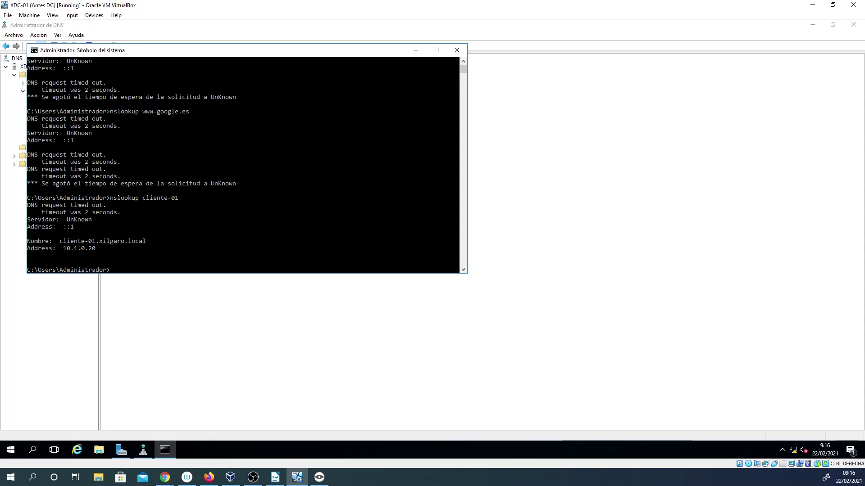
In DNS Manager, start a new primary IPv4 reverse lookup zone stored in Active Directory and replicated to all DNS servers in the xilgaro.local domain
{"action": "key", "text": "alt+Tab"}
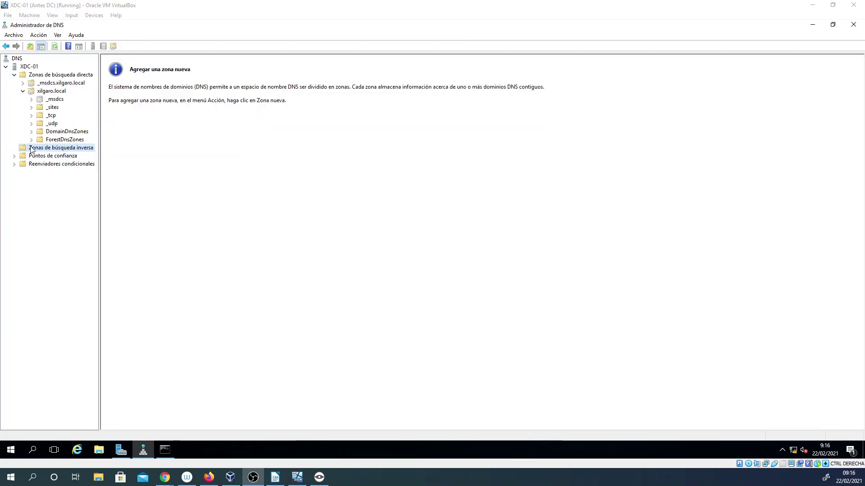
{"action": "right_click", "coordinate": [50, 150]}
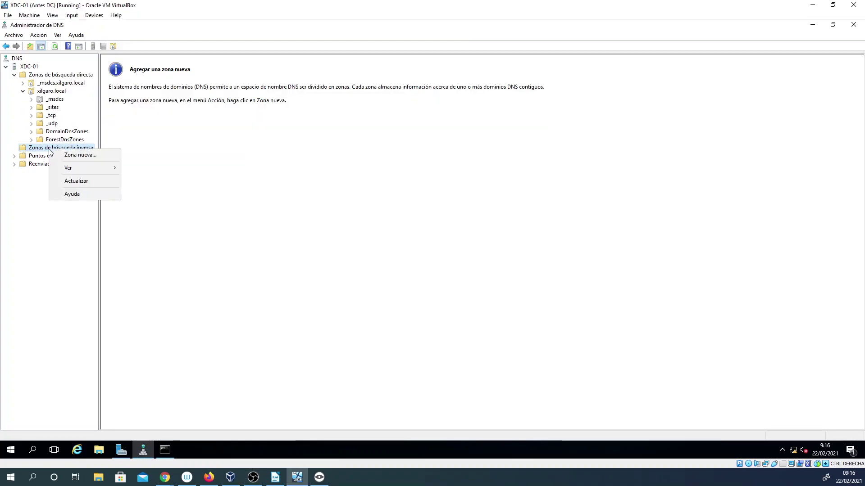
{"action": "left_click", "coordinate": [81, 155]}
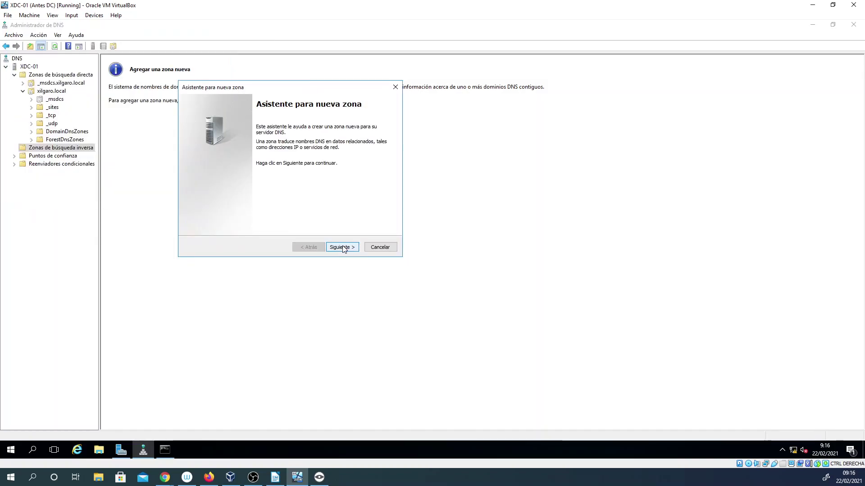
{"action": "left_click", "coordinate": [343, 248]}
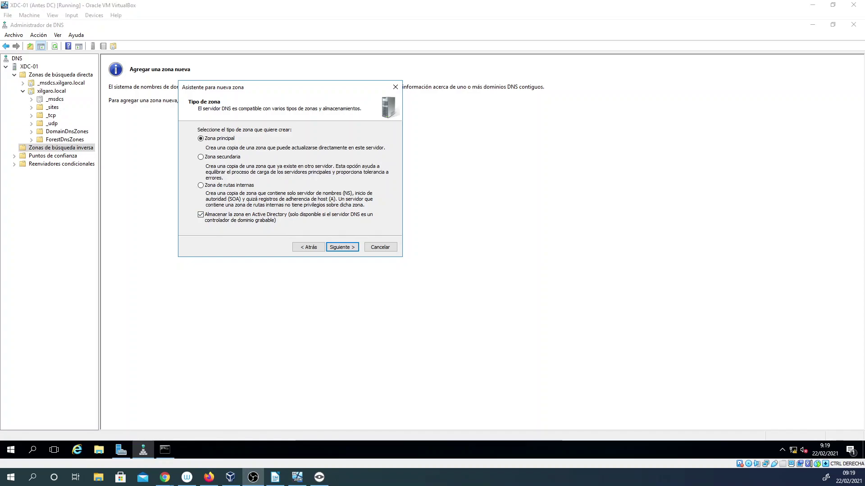
{"action": "left_click", "coordinate": [338, 248]}
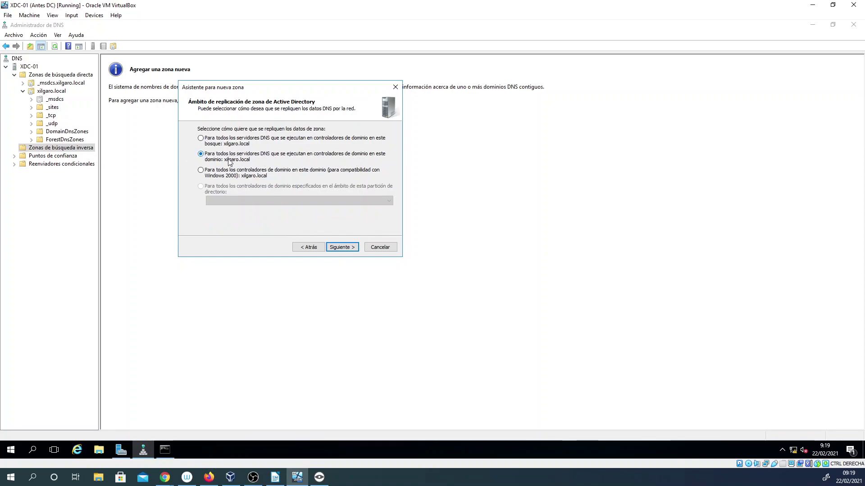
{"action": "left_click", "coordinate": [337, 248]}
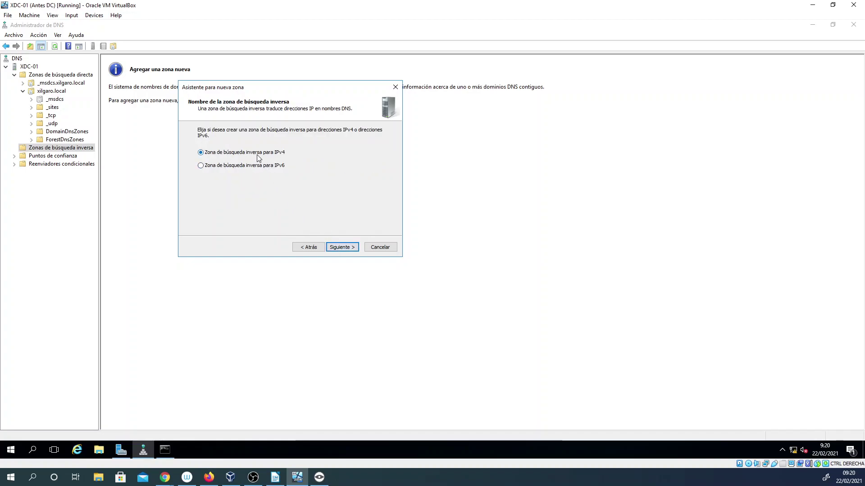
{"action": "left_click", "coordinate": [342, 247]}
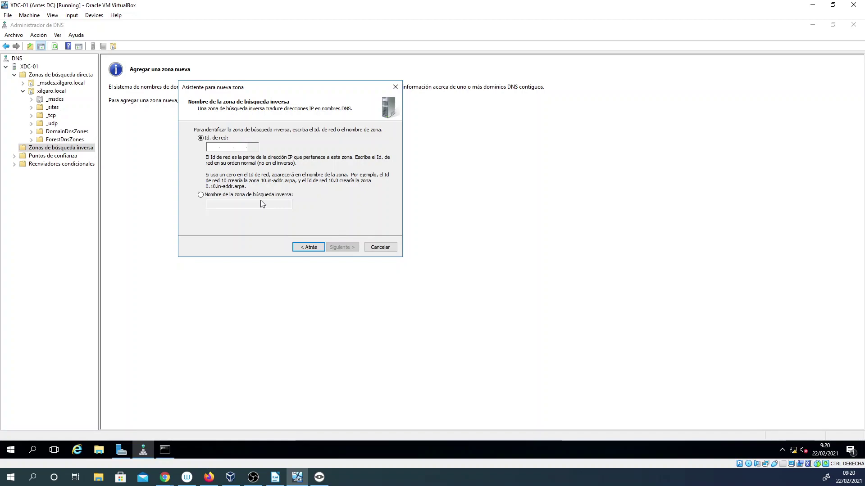
Create the reverse zone with network ID 10.1.0 and secure dynamic updates only, and expand the reverse lookup zones
{"action": "type", "text": "10 ."}
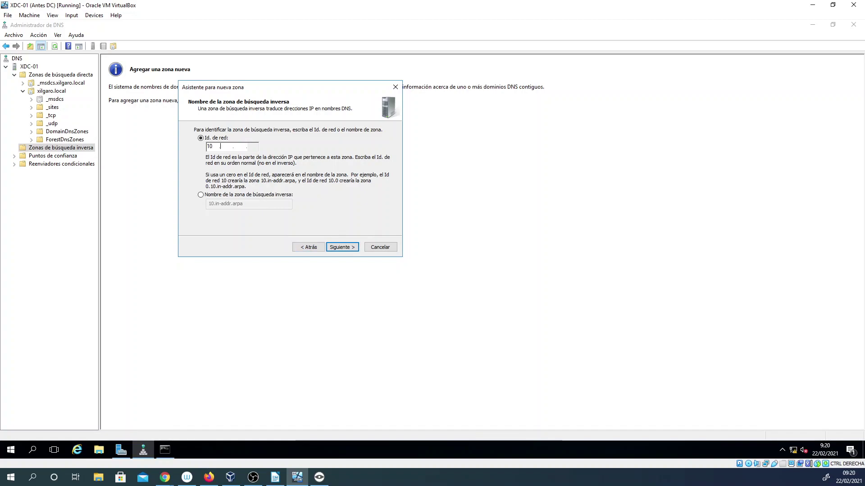
{"action": "type", "text": "1 .0"}
{"action": "left_click", "coordinate": [351, 250]}
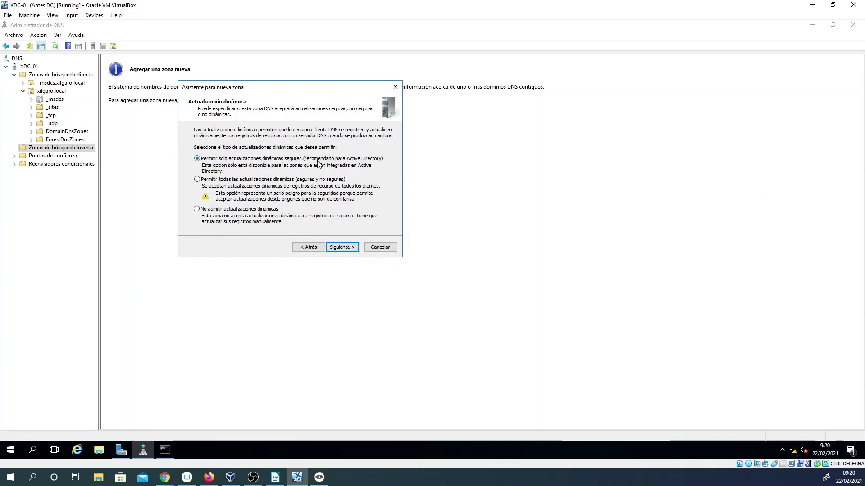
{"action": "left_click", "coordinate": [351, 249]}
{"action": "left_click", "coordinate": [351, 248]}
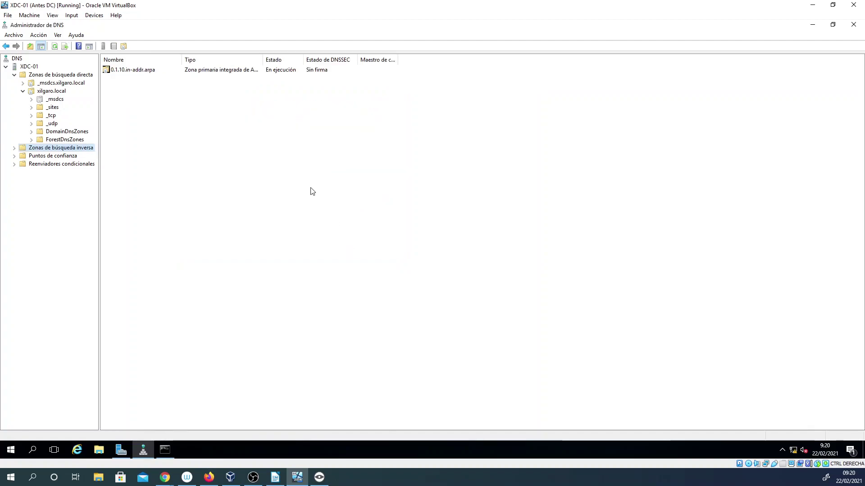
{"action": "left_click", "coordinate": [14, 148]}
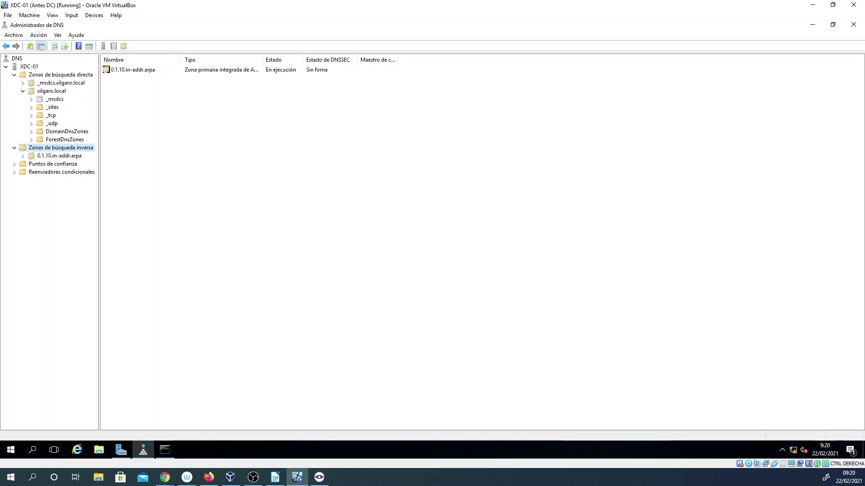
Enable updating the associated pointer (PTR) record for the xdc-01 host in the xilgaro.local zone and apply the change
{"action": "left_click", "coordinate": [52, 90]}
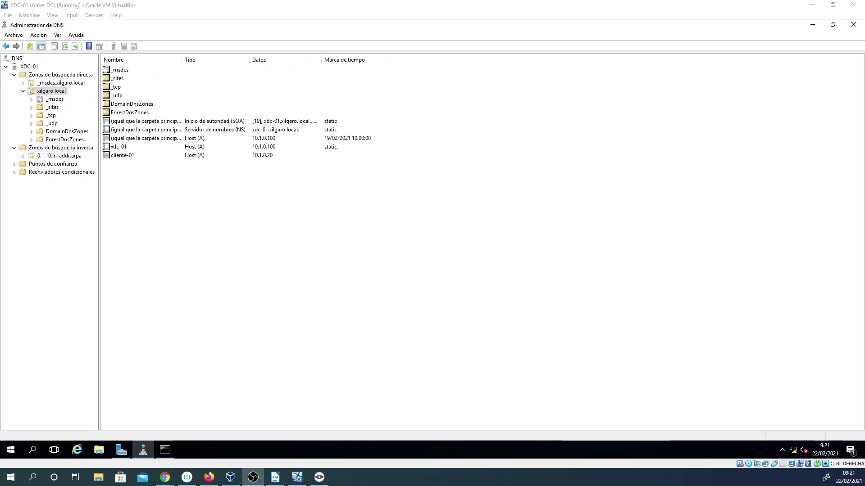
{"action": "left_click", "coordinate": [117, 150]}
{"action": "right_click", "coordinate": [117, 150]}
{"action": "left_click", "coordinate": [143, 165]}
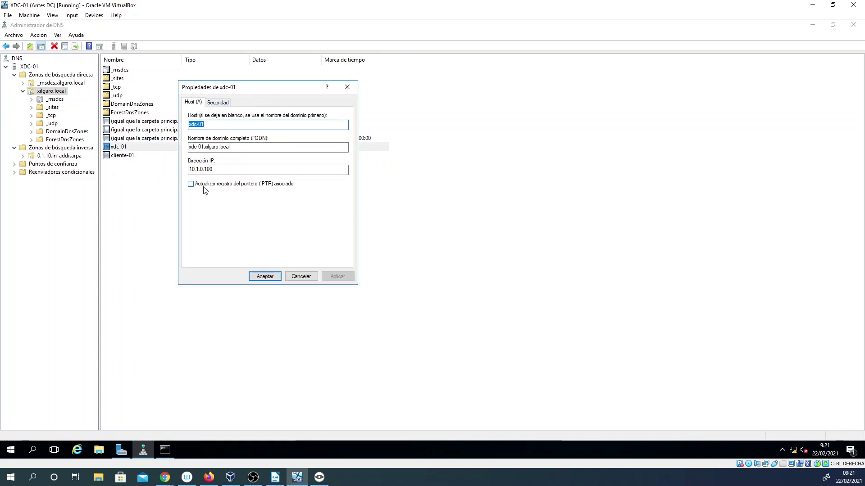
{"action": "left_click", "coordinate": [191, 184]}
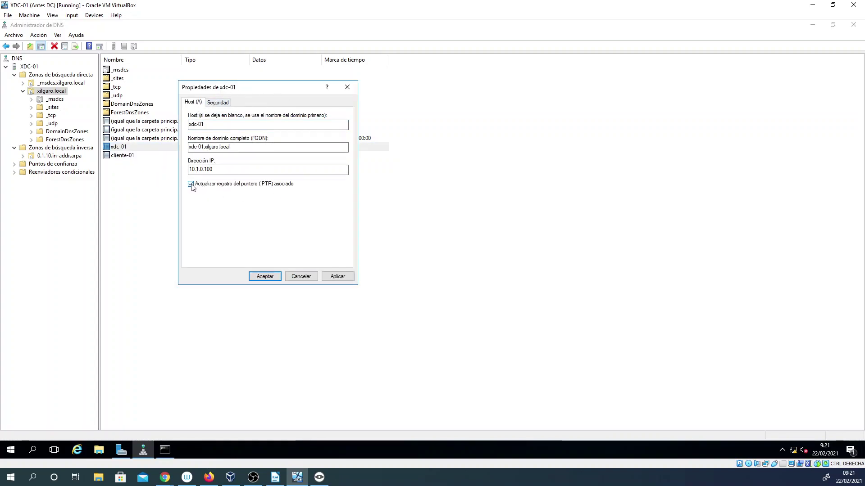
{"action": "left_click", "coordinate": [338, 278]}
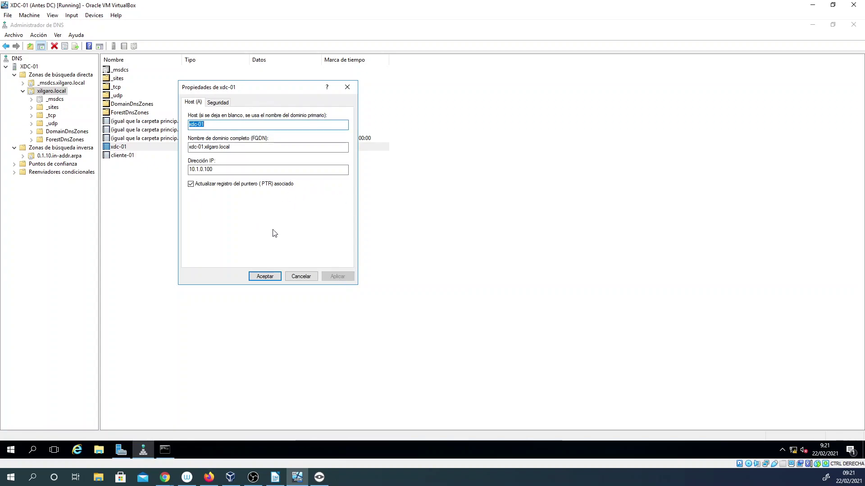
{"action": "left_click", "coordinate": [265, 277]}
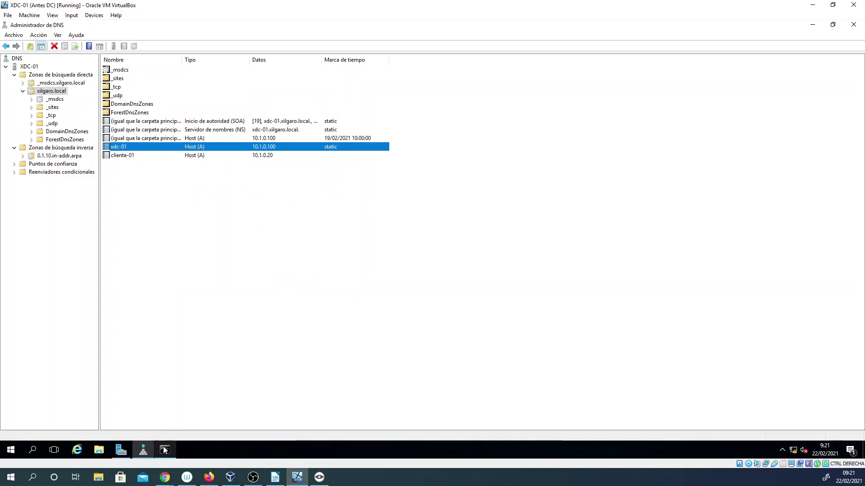
Switch to the Command Prompt and retest reverse resolution of the server with nslookup 10.1.0.100
{"action": "mouse_move", "coordinate": [169, 453]}
{"action": "left_click", "coordinate": [178, 425]}
{"action": "left_click", "coordinate": [167, 240]}
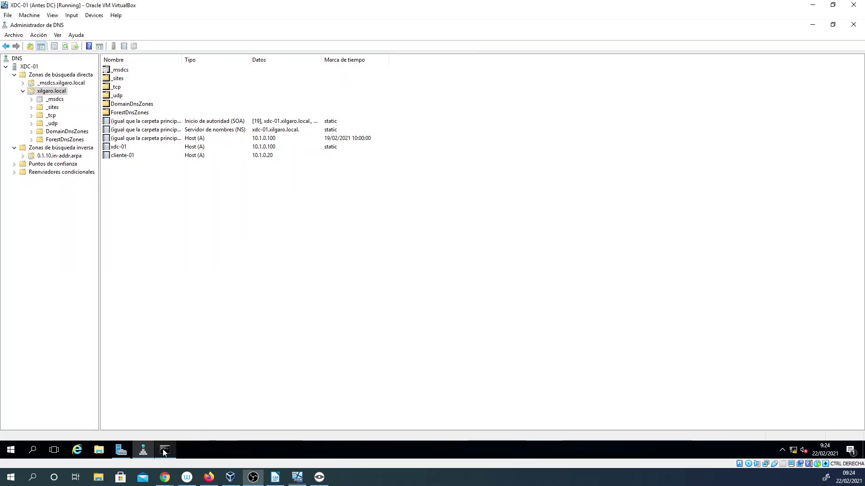
{"action": "left_click", "coordinate": [164, 449]}
{"action": "key", "text": "Up"}
{"action": "key", "text": "Up"}
{"action": "key", "text": "Up"}
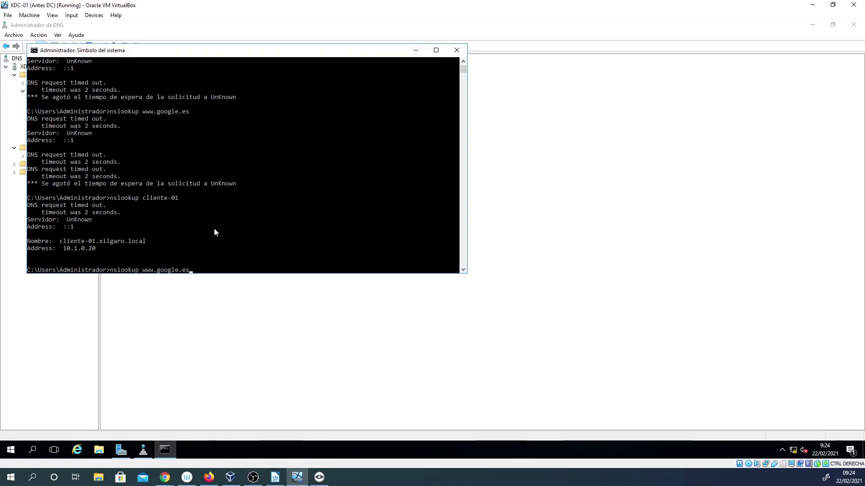
{"action": "key", "text": "Return"}
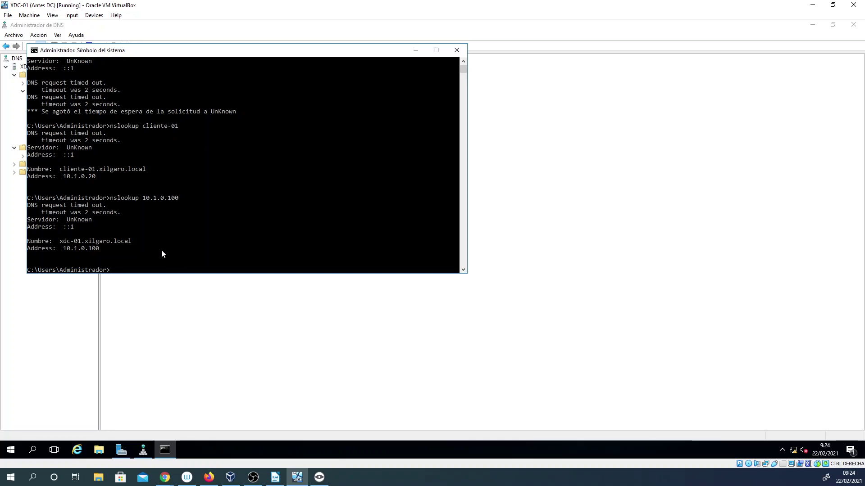
Return to DNS Manager and check the associated PTR setting in the cliente-01 host's properties without changing anything
{"action": "left_click", "coordinate": [154, 295]}
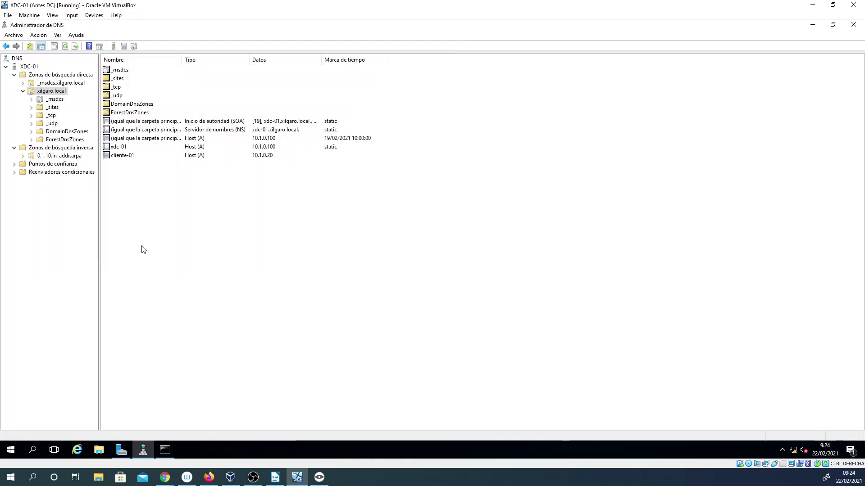
{"action": "right_click", "coordinate": [117, 156]}
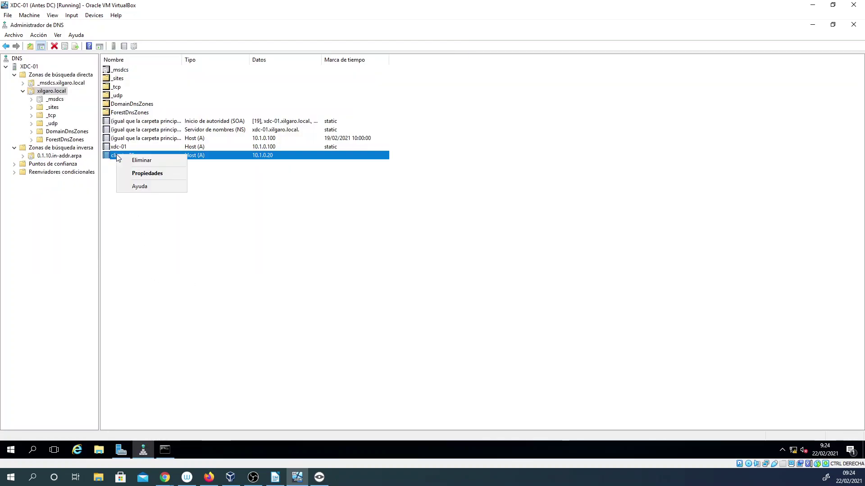
{"action": "left_click", "coordinate": [147, 174]}
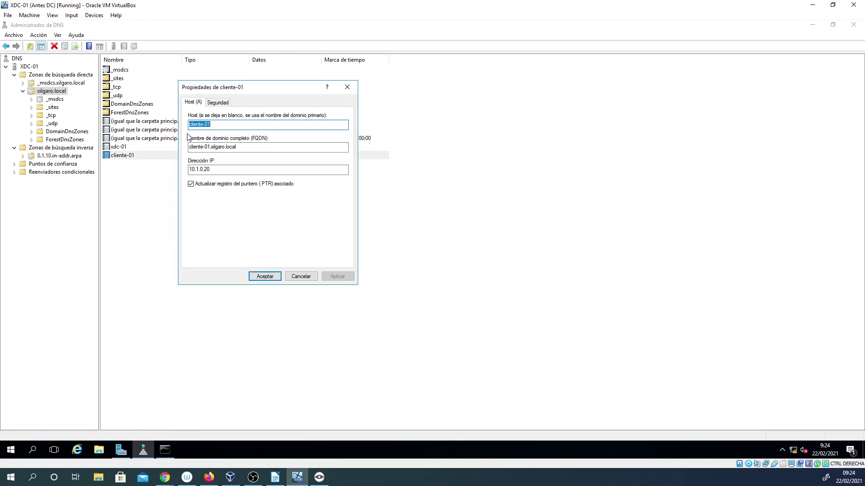
{"action": "left_click", "coordinate": [300, 275]}
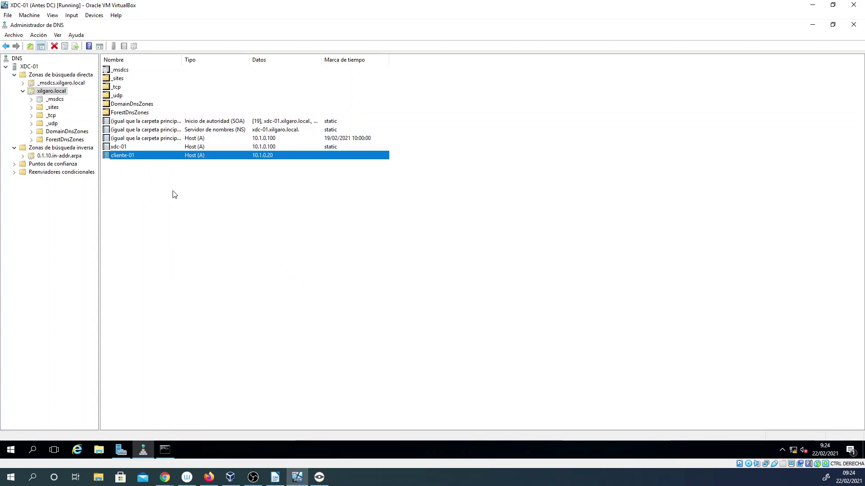